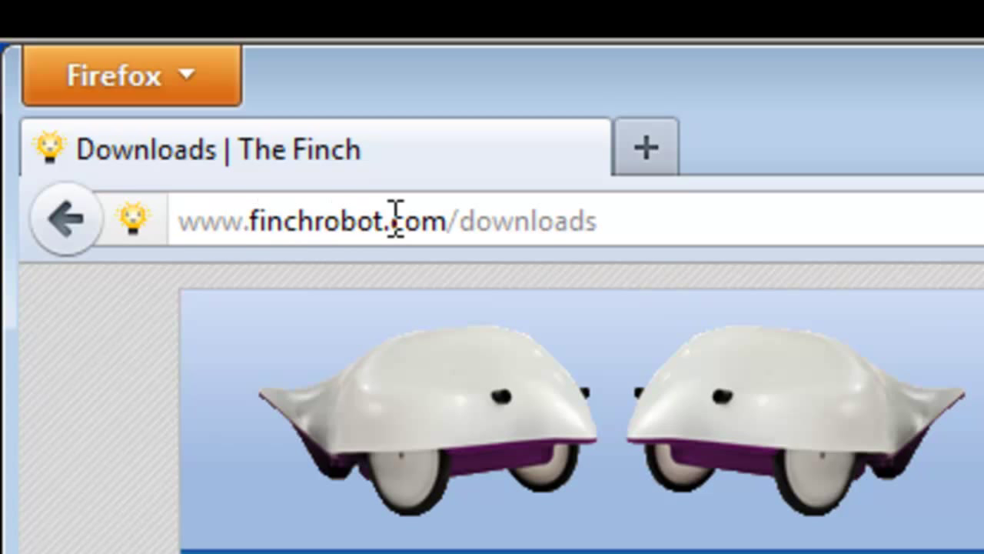
Look through the software packages on the Finch downloads page, from Java down to the FinchDreams section.
{"action": "mouse_move", "coordinate": [816, 553]}
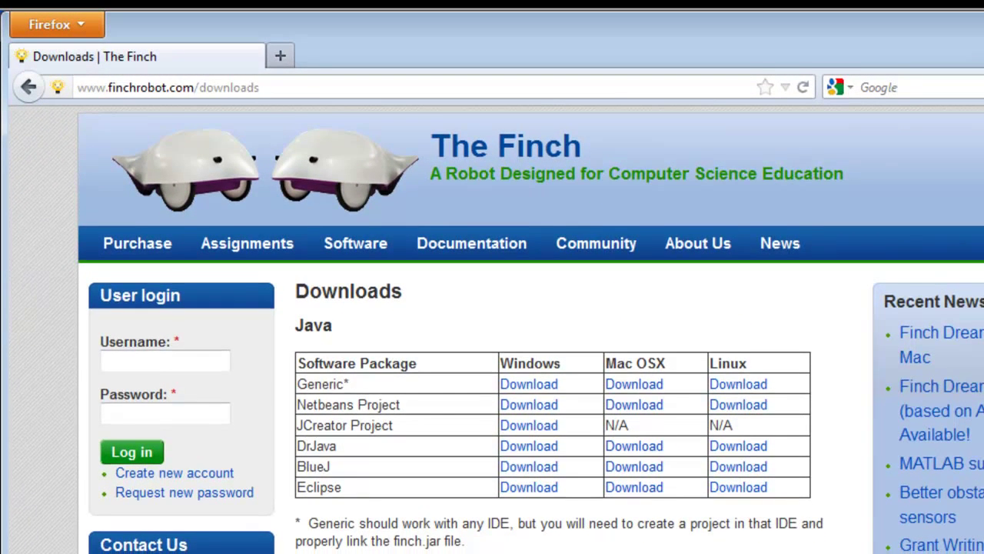
{"action": "scroll", "coordinate": [529, 329], "scroll_direction": "down", "scroll_amount": 2}
{"action": "scroll", "coordinate": [529, 329], "scroll_direction": "down", "scroll_amount": 1}
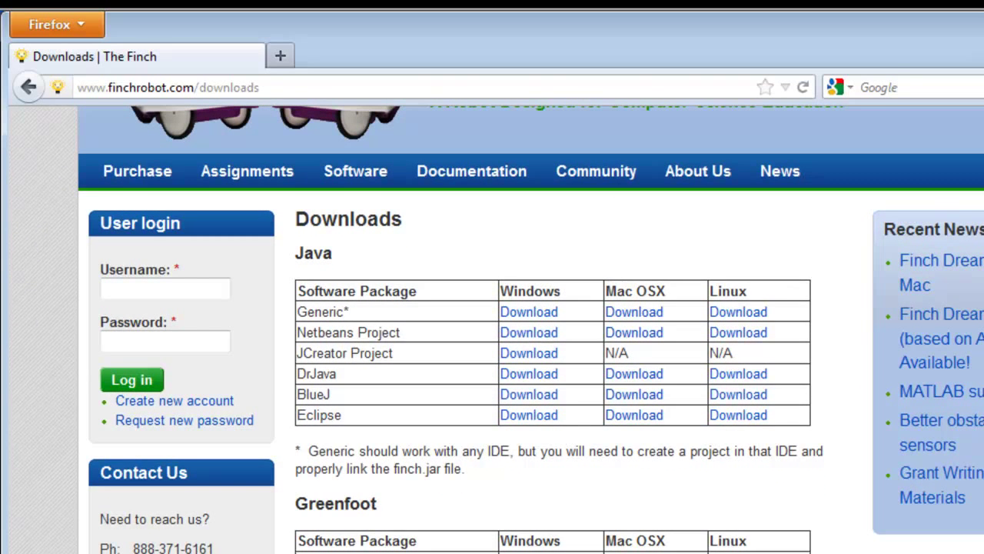
{"action": "scroll", "coordinate": [529, 330], "scroll_direction": "down", "scroll_amount": 1}
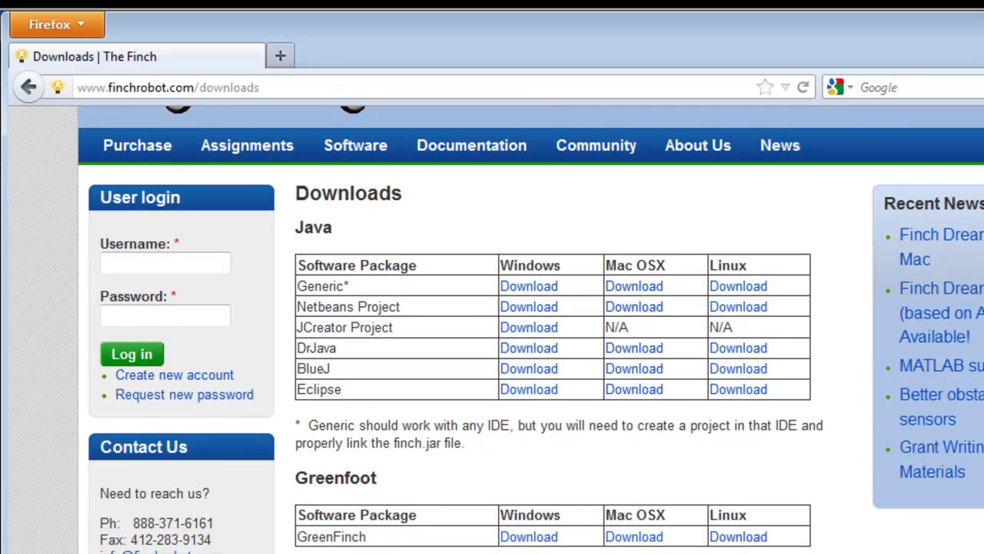
{"action": "scroll", "coordinate": [529, 329], "scroll_direction": "down", "scroll_amount": 5}
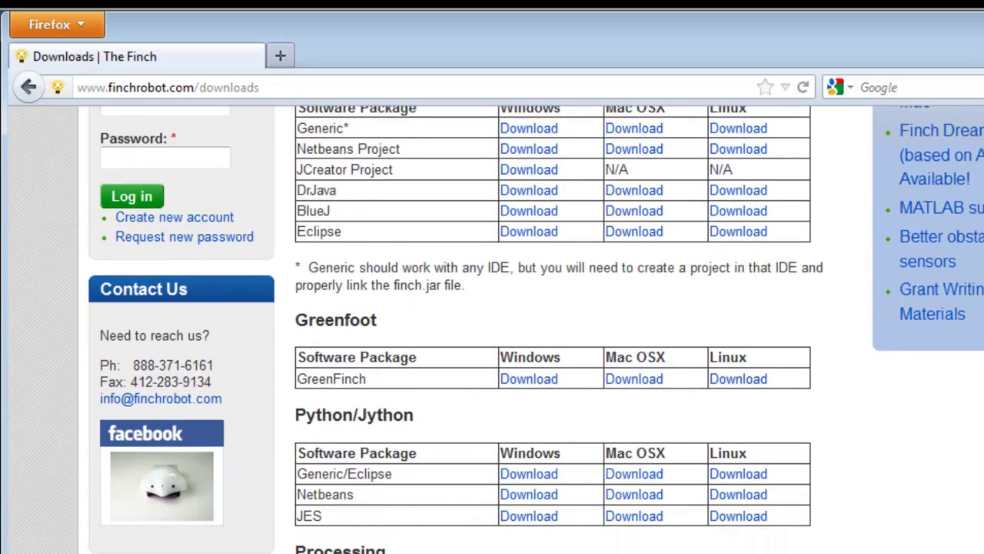
{"action": "scroll", "coordinate": [529, 329], "scroll_direction": "down", "scroll_amount": 2}
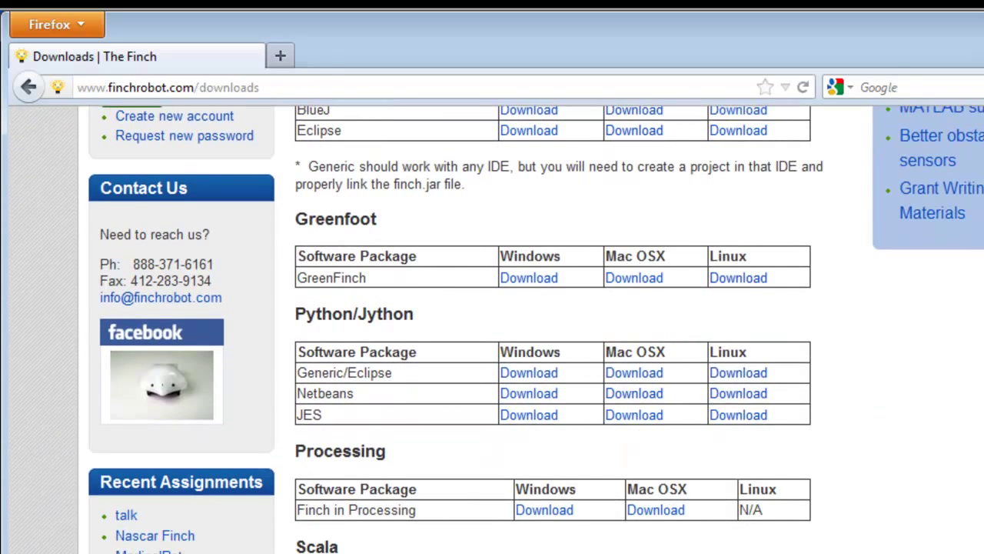
{"action": "scroll", "coordinate": [529, 329], "scroll_direction": "down", "scroll_amount": 2}
{"action": "scroll", "coordinate": [529, 329], "scroll_direction": "down", "scroll_amount": 2}
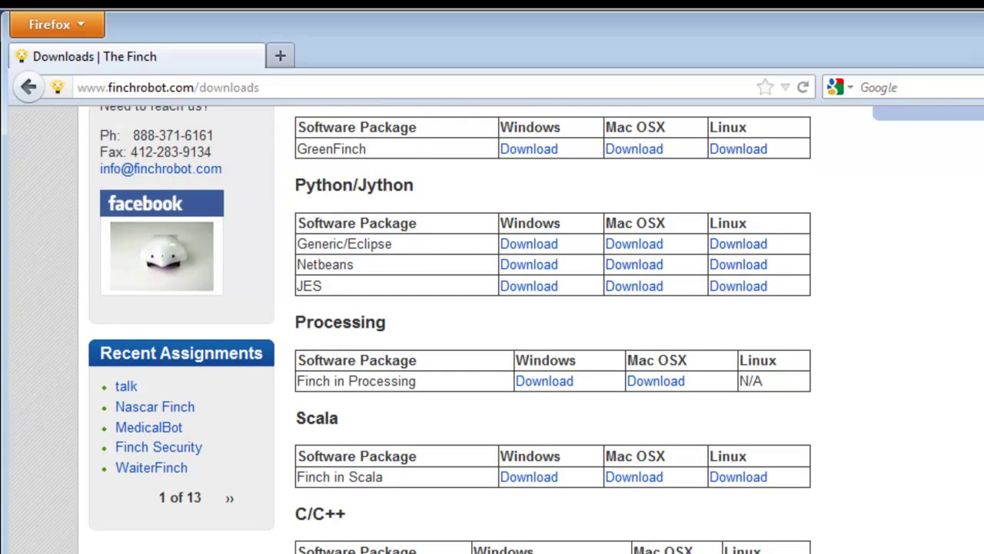
{"action": "scroll", "coordinate": [529, 329], "scroll_direction": "down", "scroll_amount": 1}
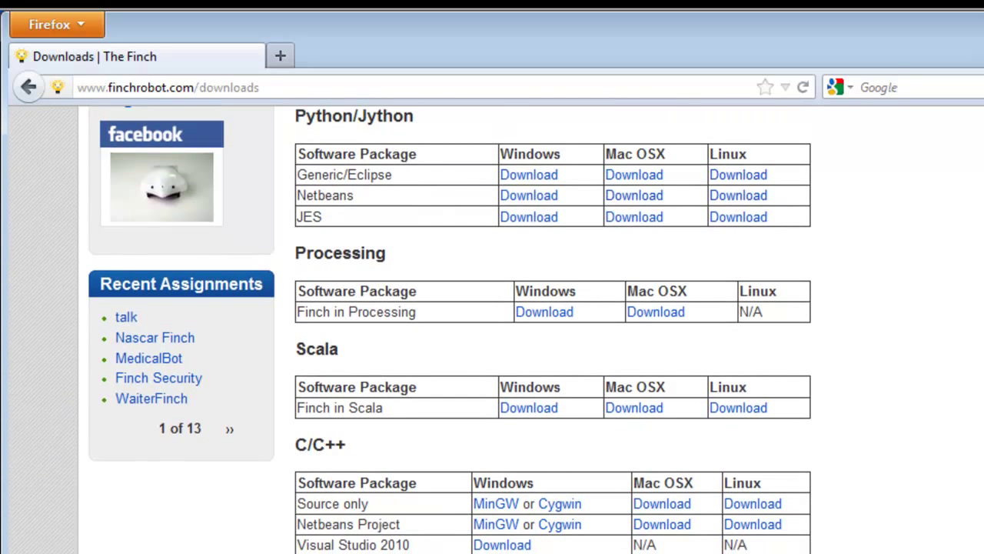
{"action": "scroll", "coordinate": [529, 329], "scroll_direction": "down", "scroll_amount": 1}
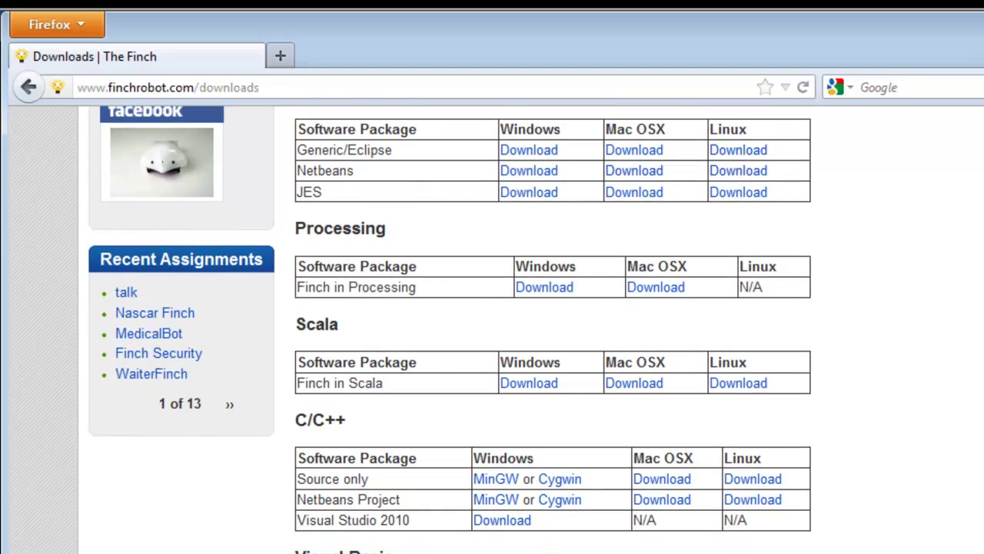
{"action": "scroll", "coordinate": [529, 329], "scroll_direction": "down", "scroll_amount": 3}
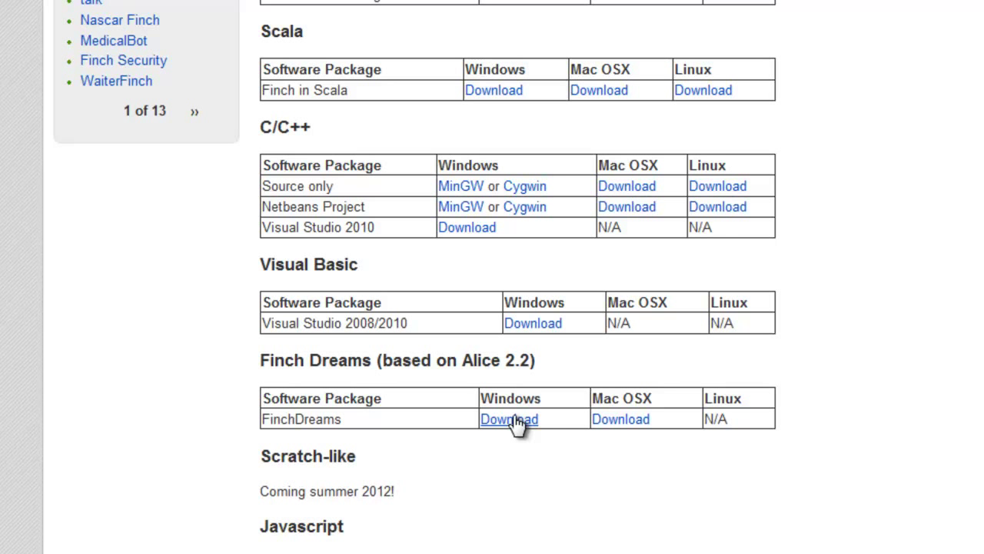
Start saving the Windows version of FinchDreams as a file, choosing C:\Downloads as the location.
{"action": "left_click", "coordinate": [514, 419]}
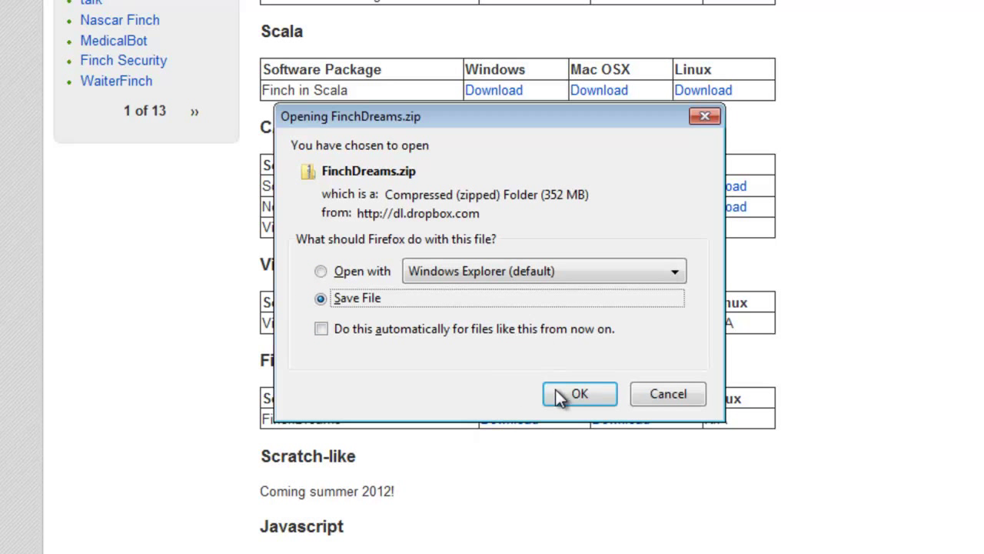
{"action": "left_click", "coordinate": [578, 394]}
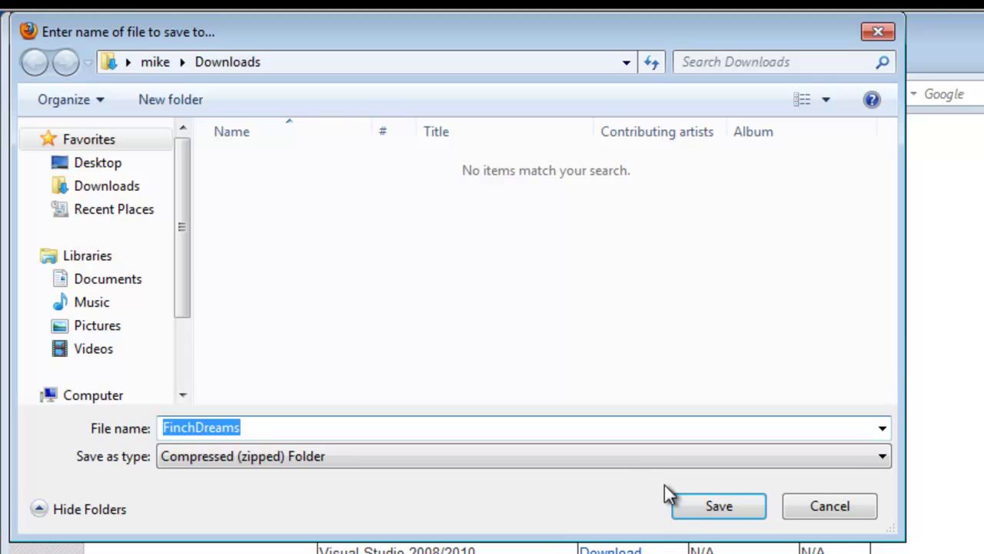
{"action": "left_click", "coordinate": [90, 398]}
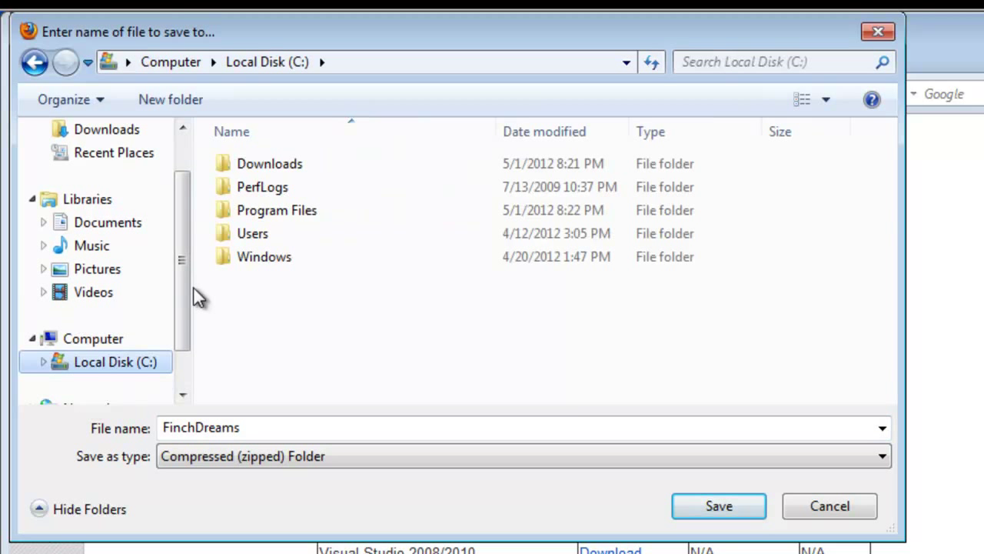
{"action": "double_click", "coordinate": [228, 163]}
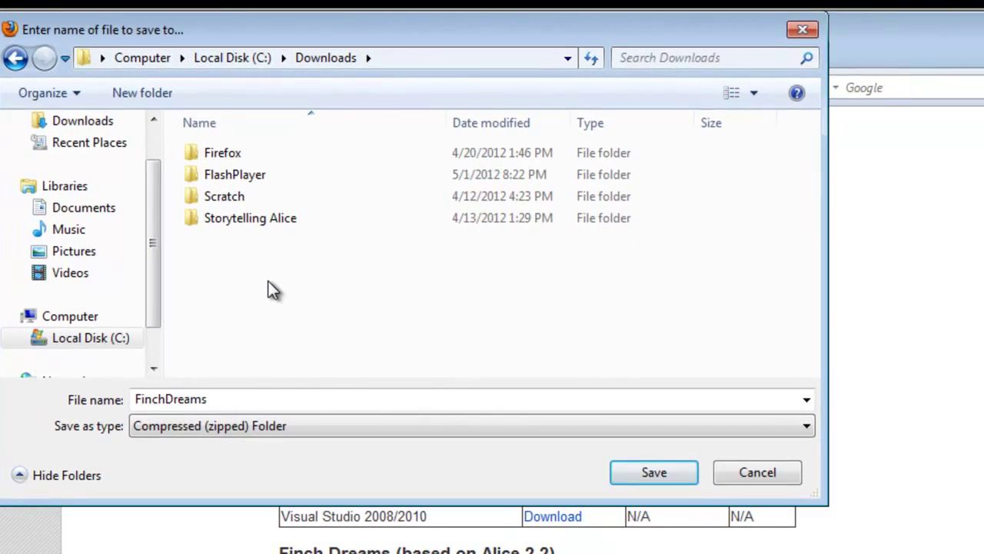
Create a folder named FinchDreams inside C:\Downloads and save the FinchDreams zip file in it.
{"action": "right_click", "coordinate": [306, 303]}
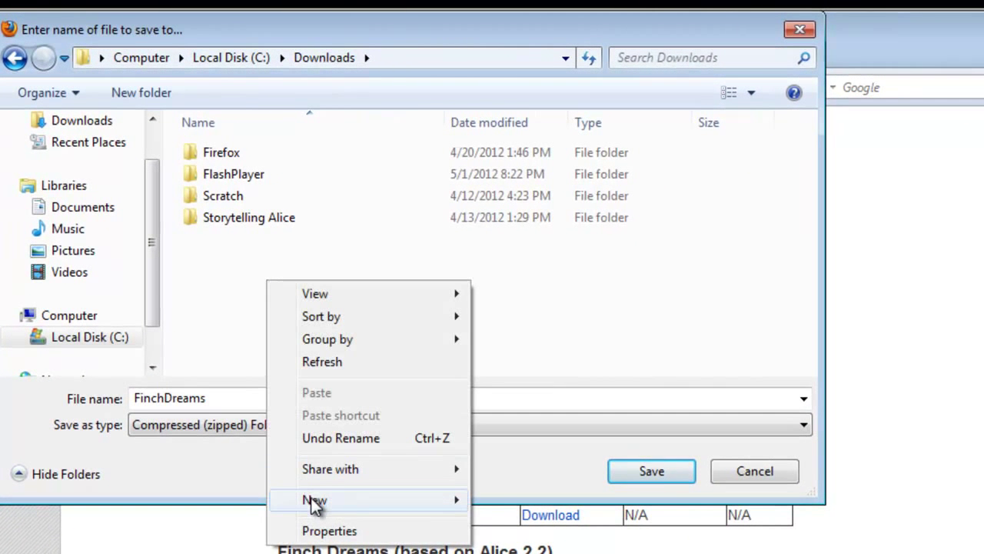
{"action": "mouse_move", "coordinate": [406, 501]}
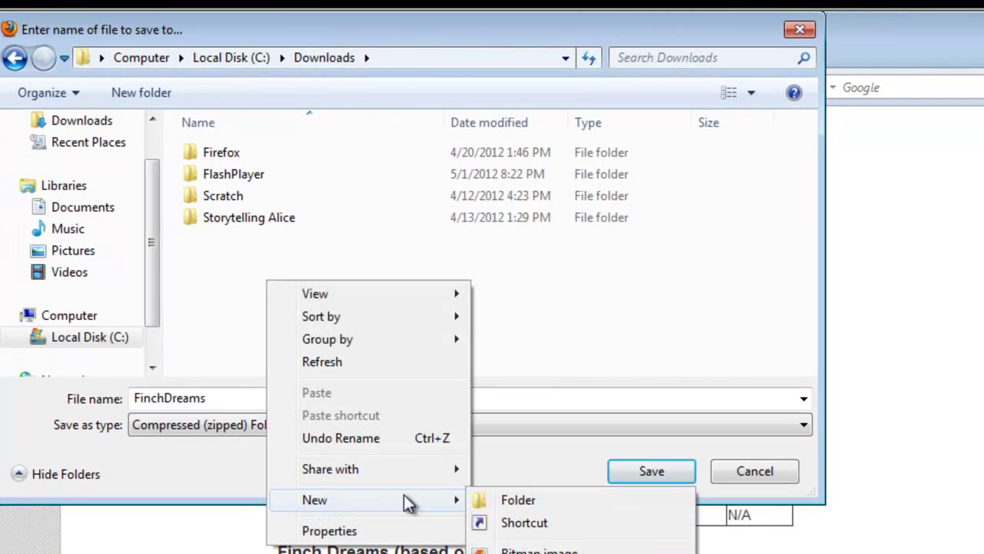
{"action": "left_click", "coordinate": [503, 500]}
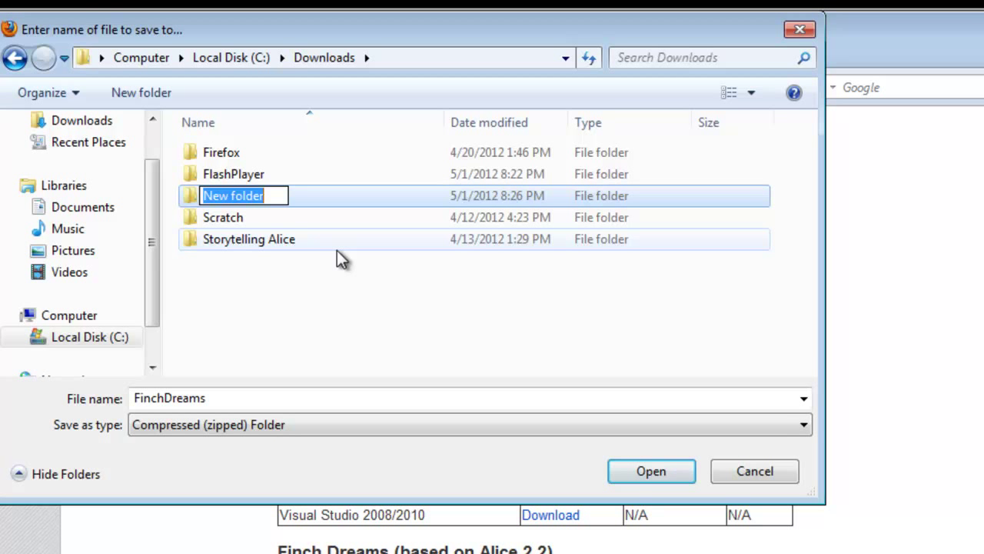
{"action": "type", "text": "Fi"}
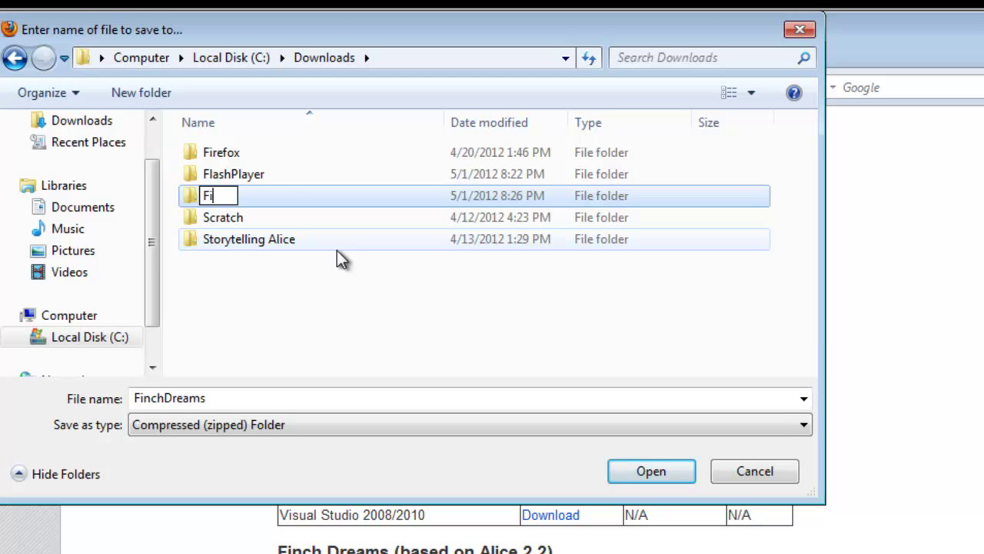
{"action": "type", "text": "nchDreams"}
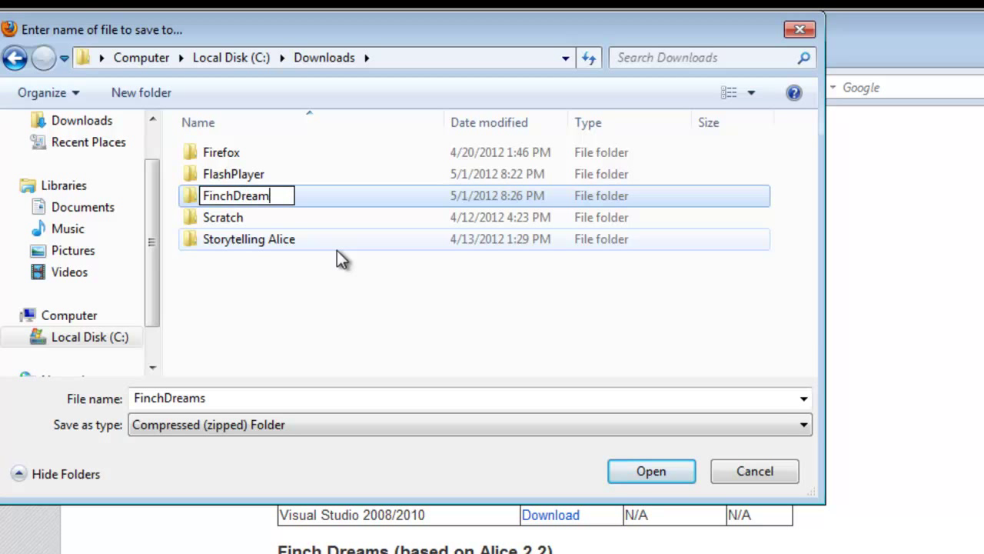
{"action": "left_click", "coordinate": [653, 470]}
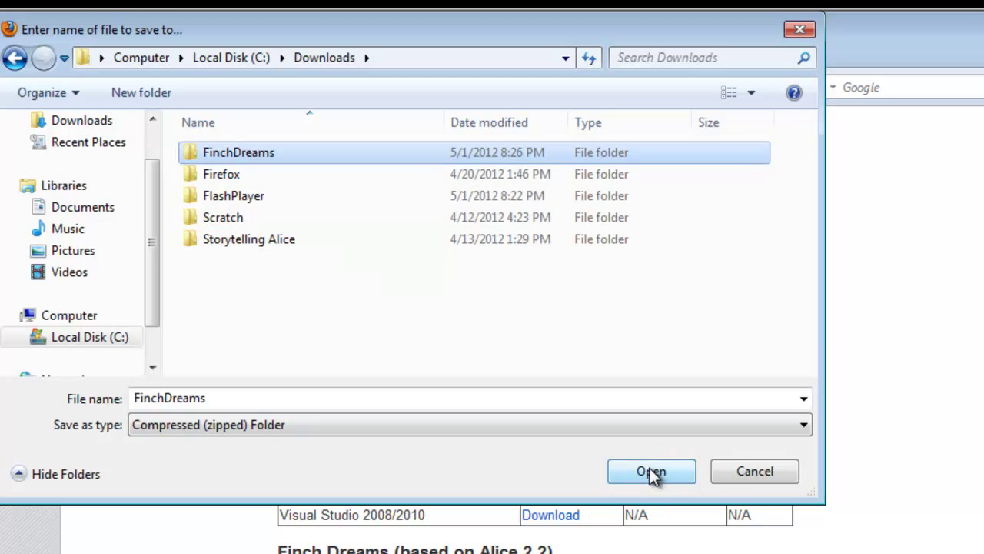
{"action": "left_click", "coordinate": [652, 472]}
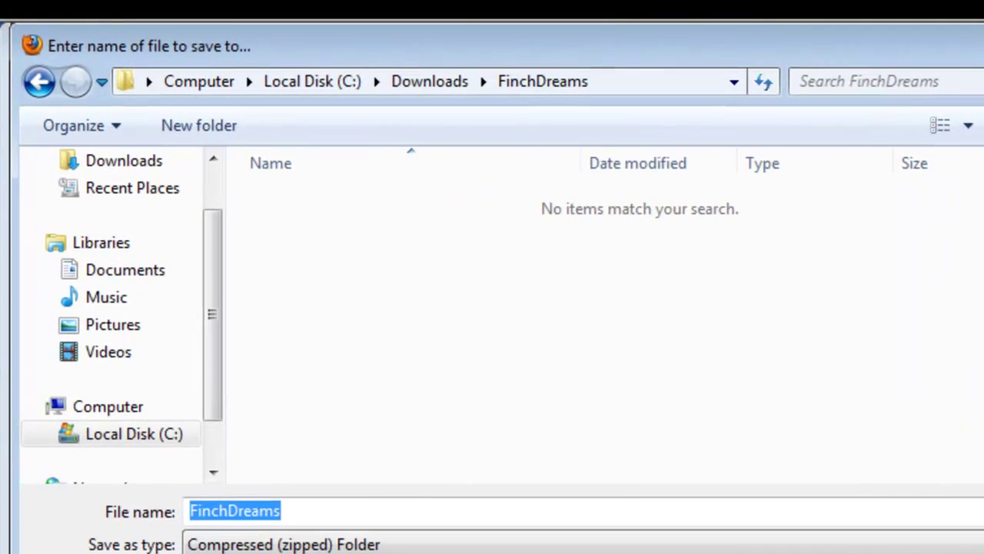
{"action": "key", "text": "Return"}
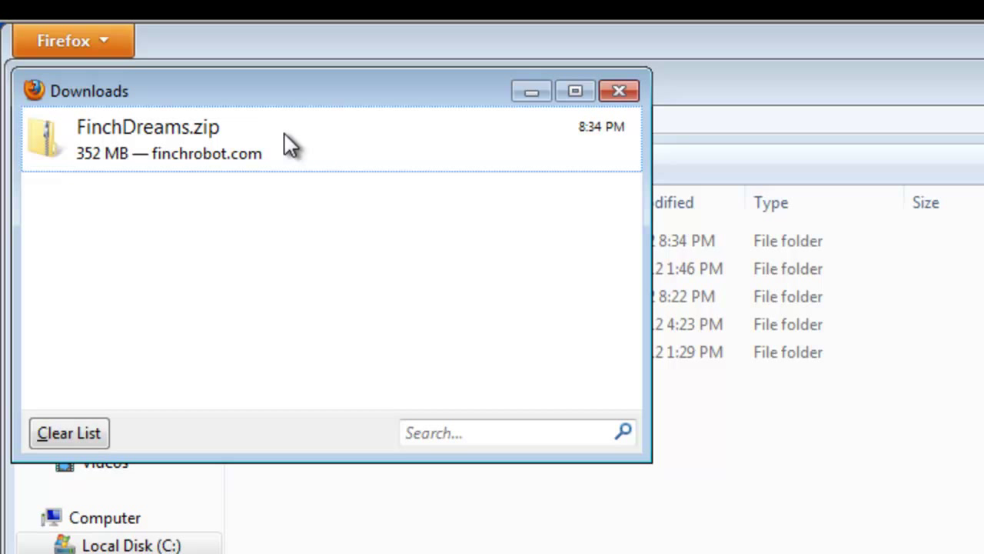
Clear and close the Firefox downloads list, and open the FinchDreams folder of C:\Downloads in Windows Explorer.
{"action": "left_click", "coordinate": [66, 434]}
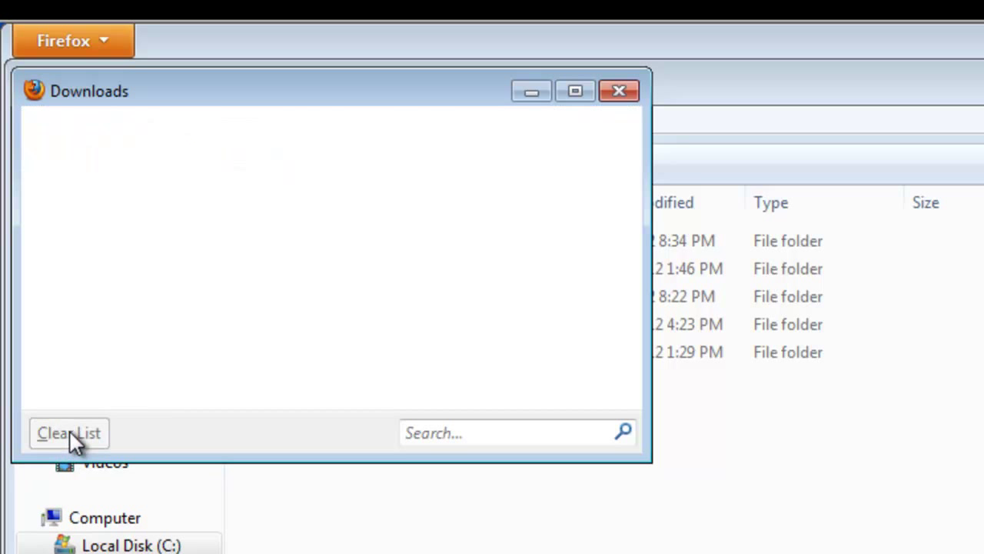
{"action": "left_click", "coordinate": [620, 92]}
{"action": "double_click", "coordinate": [266, 245]}
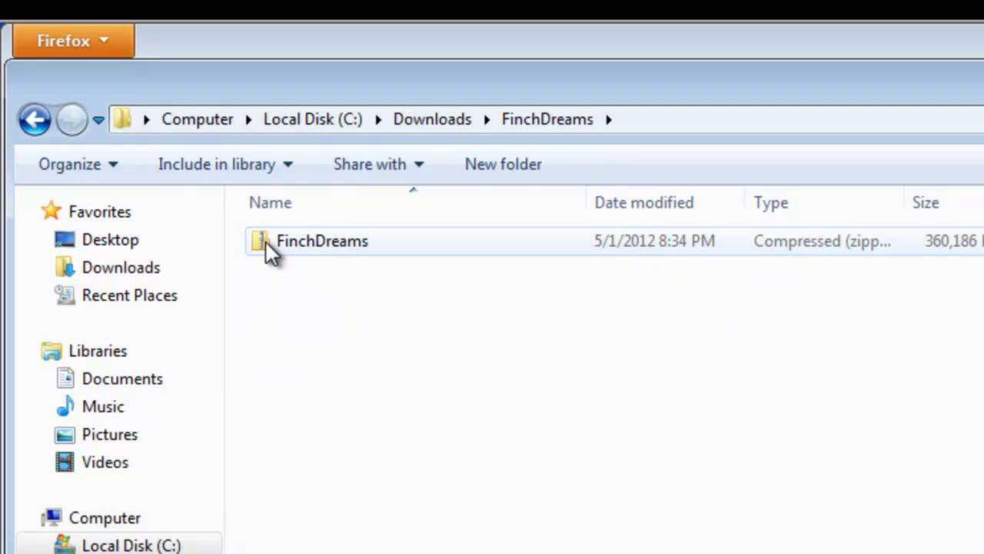
Extract the whole FinchDreams zip file to the root of Removable Disk (E:).
{"action": "right_click", "coordinate": [264, 240]}
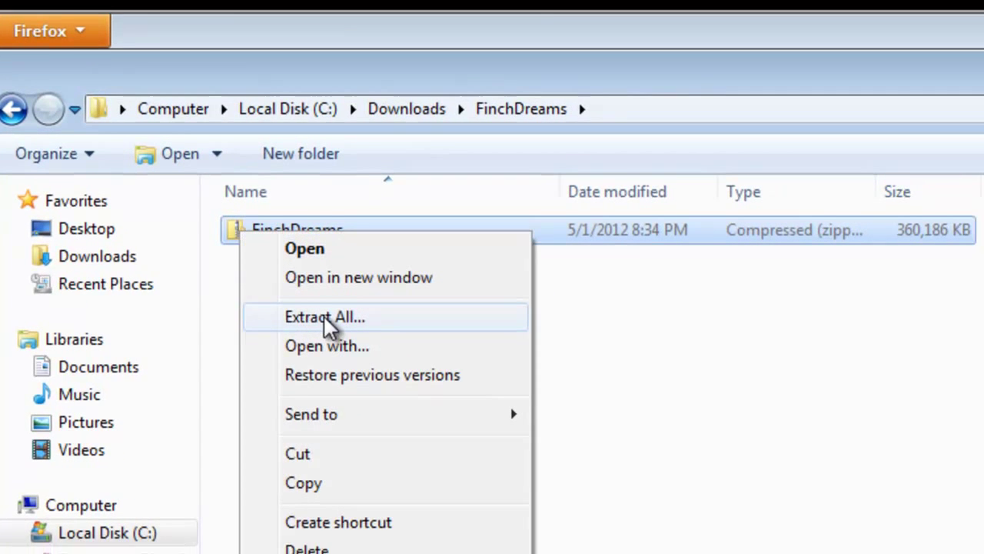
{"action": "left_click", "coordinate": [360, 331]}
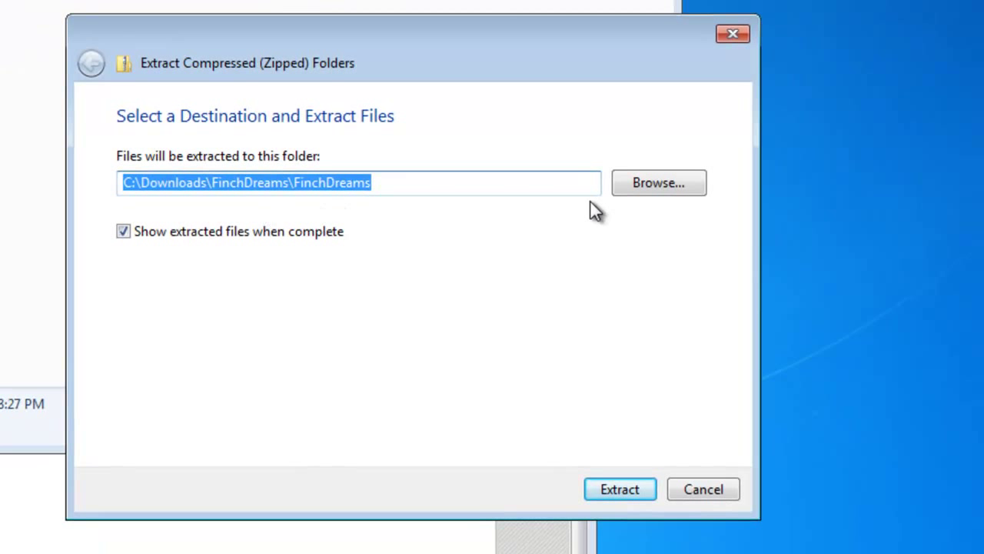
{"action": "left_click", "coordinate": [664, 183]}
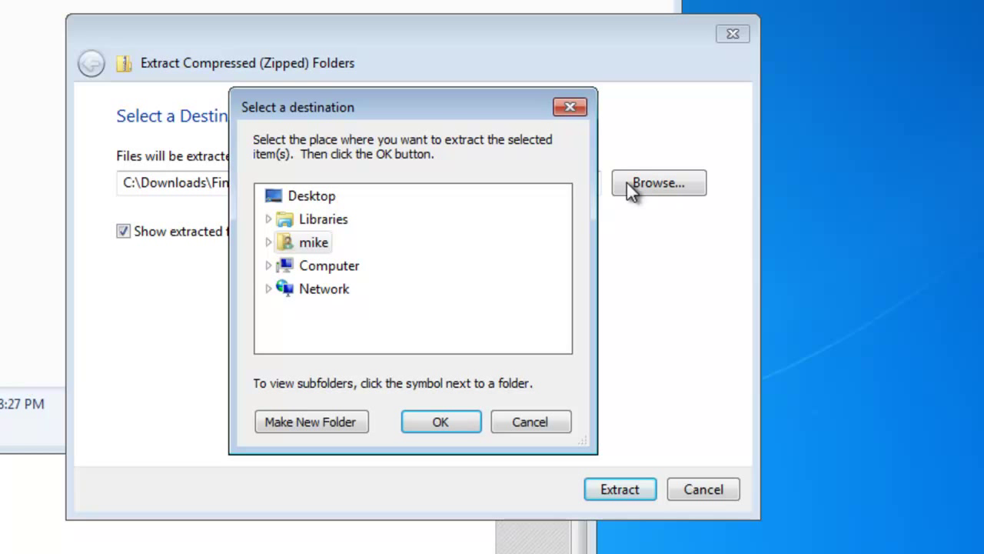
{"action": "double_click", "coordinate": [330, 269]}
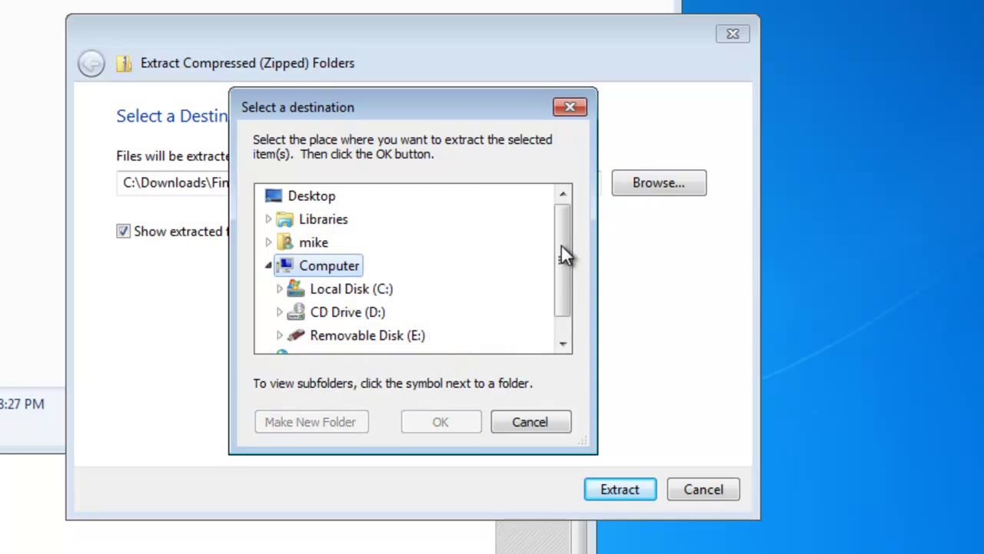
{"action": "left_click_drag", "start_coordinate": [561, 243], "coordinate": [563, 264]}
{"action": "double_click", "coordinate": [379, 313]}
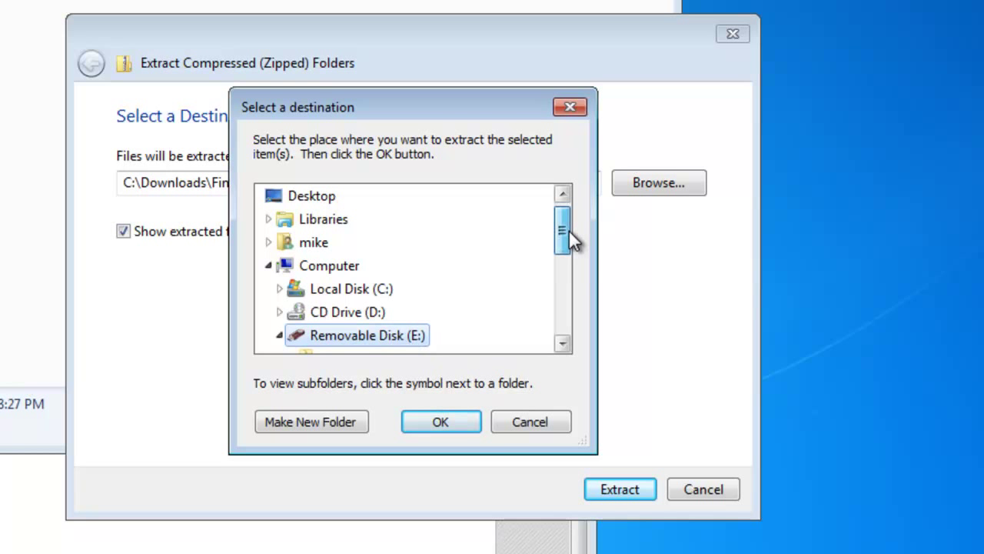
{"action": "left_click_drag", "start_coordinate": [571, 232], "coordinate": [575, 265]}
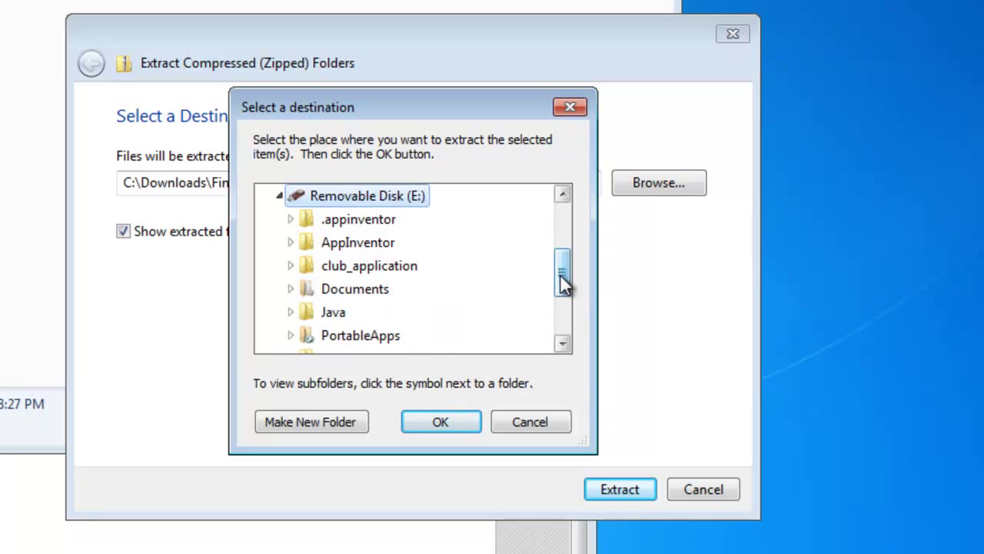
{"action": "left_click_drag", "start_coordinate": [563, 276], "coordinate": [563, 299]}
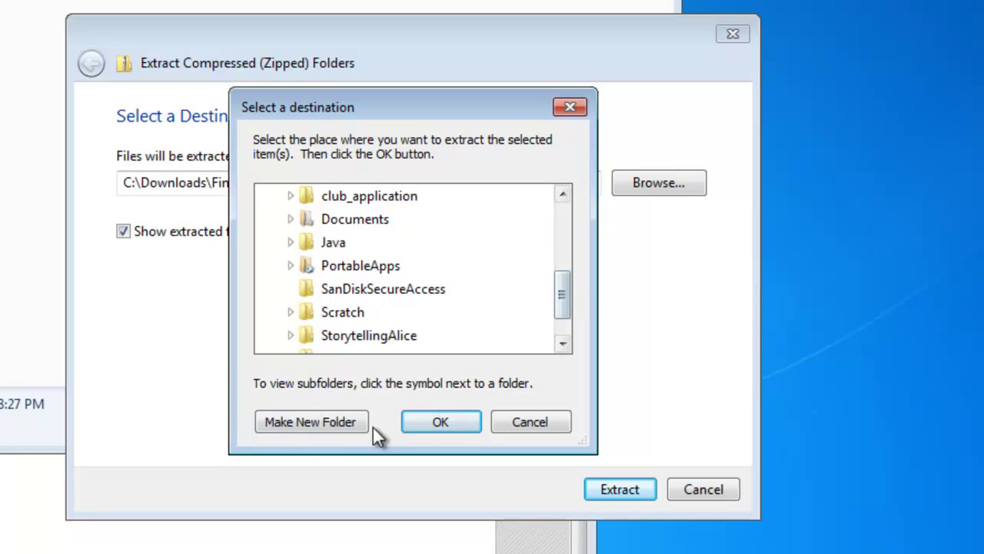
{"action": "left_click", "coordinate": [448, 419]}
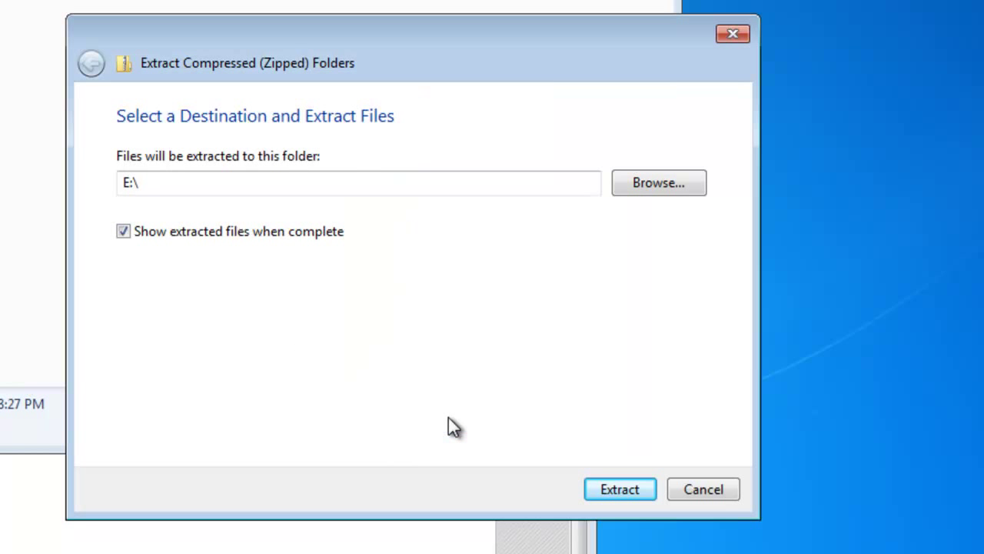
{"action": "left_click", "coordinate": [620, 490]}
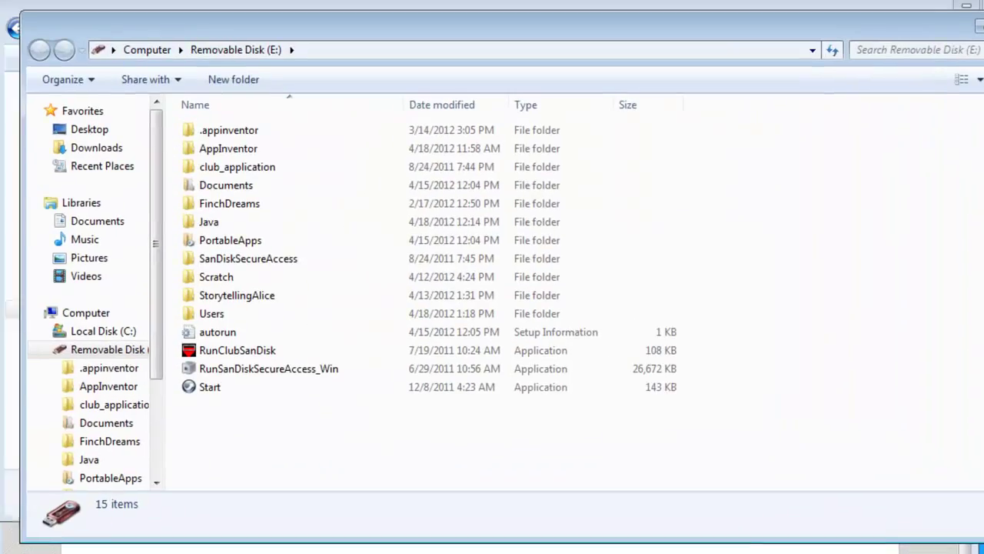
Open the extracted FinchDreams folder on Removable Disk (E:).
{"action": "double_click", "coordinate": [206, 209]}
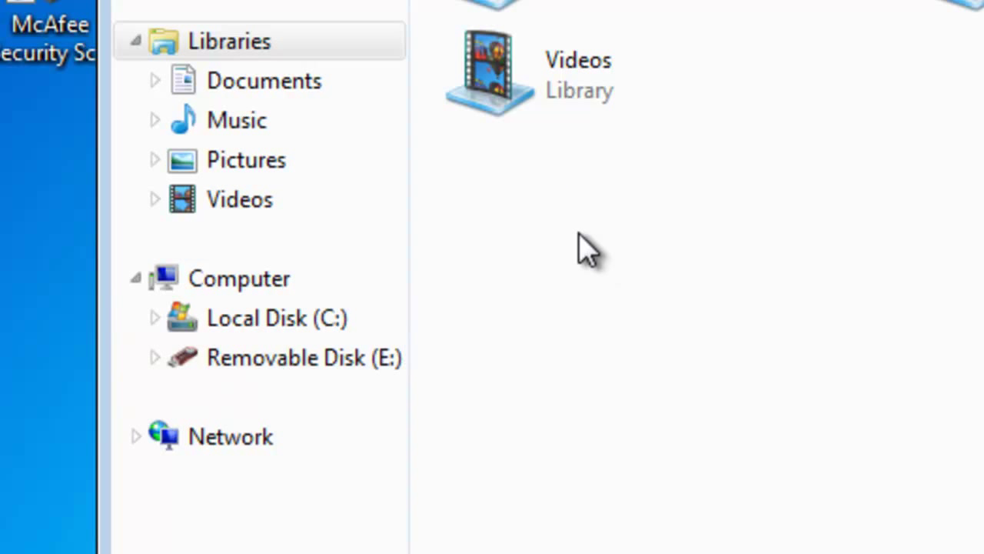
{"action": "left_click", "coordinate": [254, 358]}
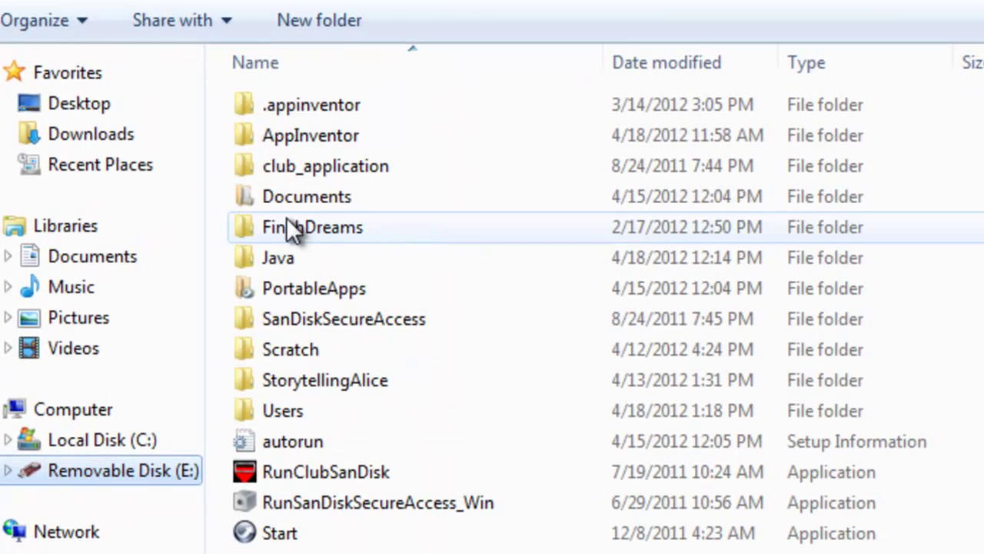
{"action": "double_click", "coordinate": [244, 226]}
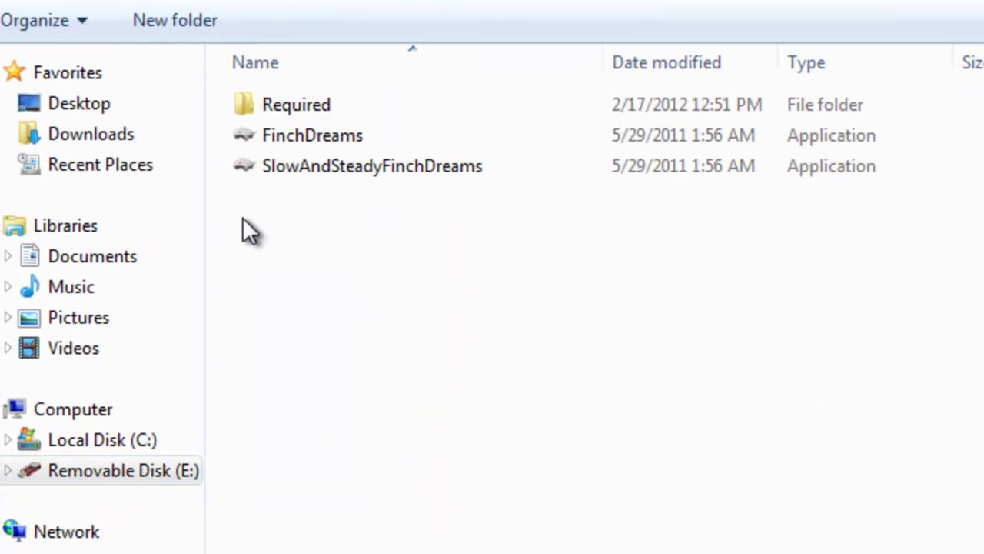
Launch the FinchDreams application from the extracted folder and open the FinchControl example world.
{"action": "left_click", "coordinate": [296, 132]}
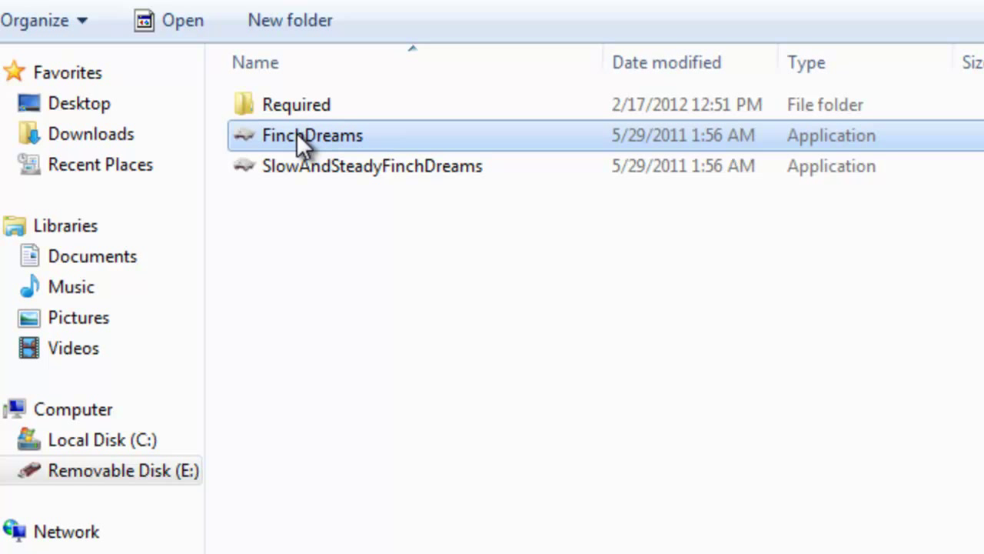
{"action": "double_click", "coordinate": [296, 132]}
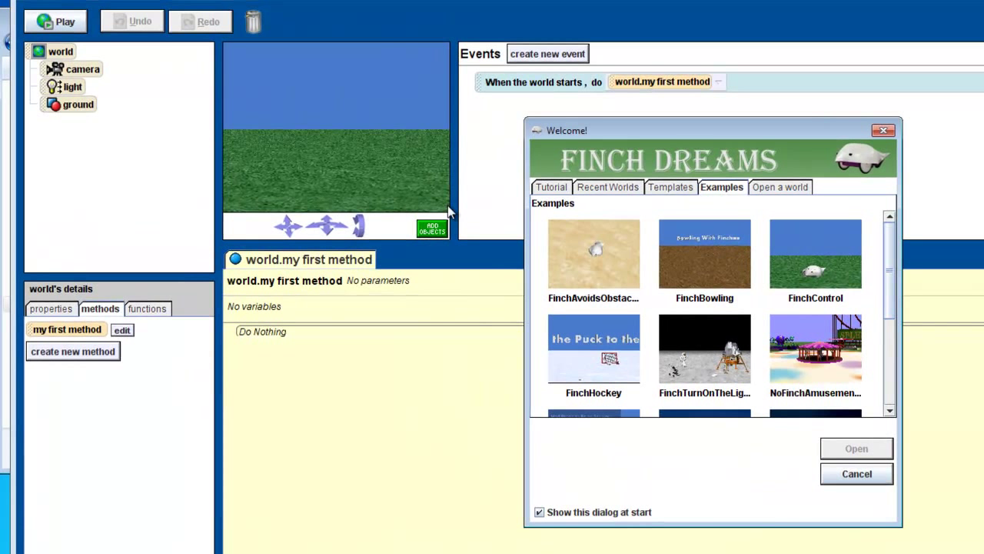
{"action": "left_click", "coordinate": [551, 188]}
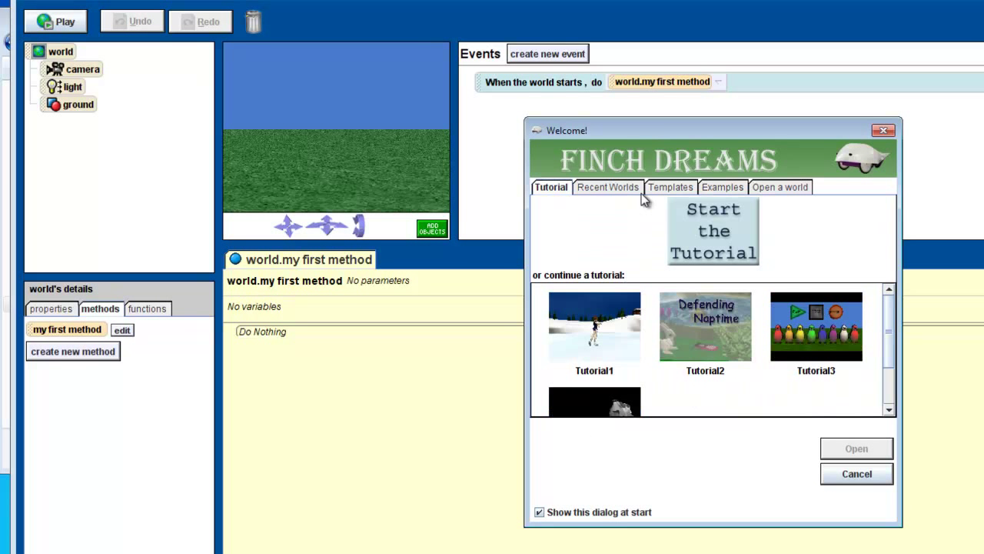
{"action": "left_click", "coordinate": [720, 186]}
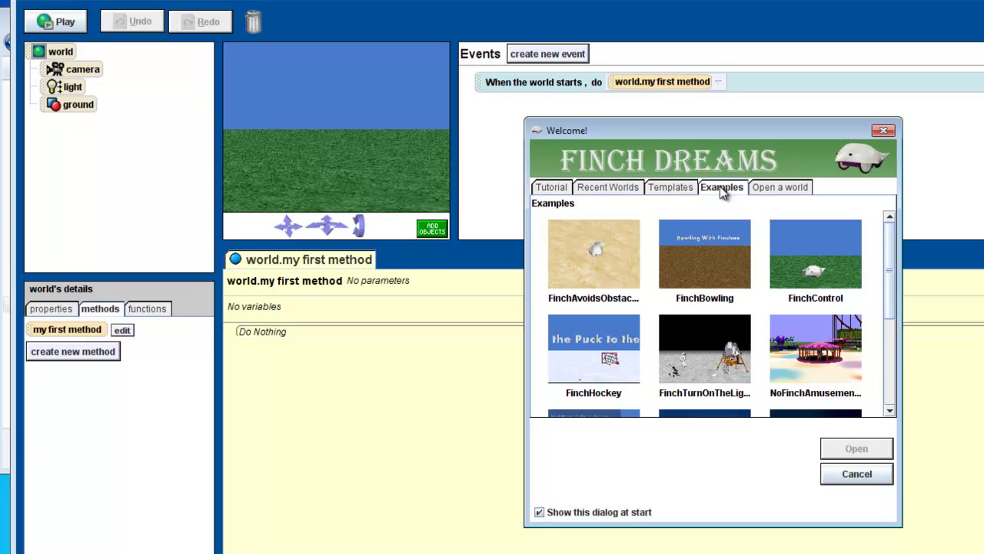
{"action": "left_click", "coordinate": [826, 266]}
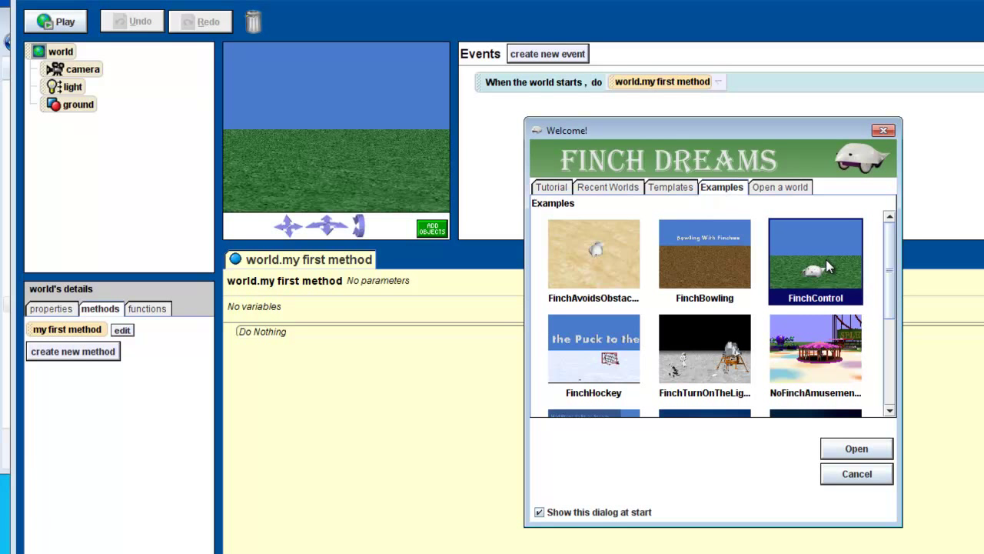
{"action": "left_click", "coordinate": [851, 450]}
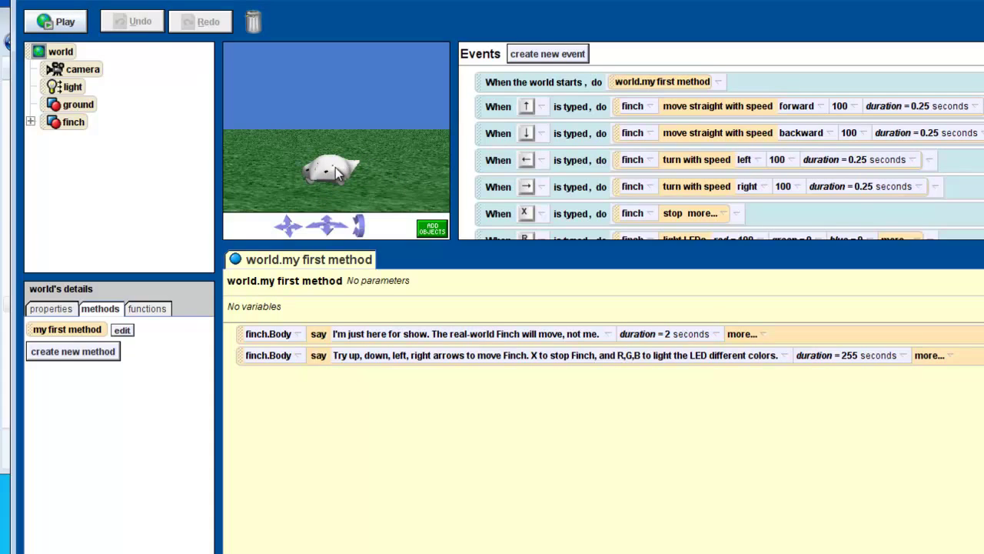
Play the FinchControl world and light the connected Finch's LED red, green and blue in turn.
{"action": "left_click", "coordinate": [64, 23]}
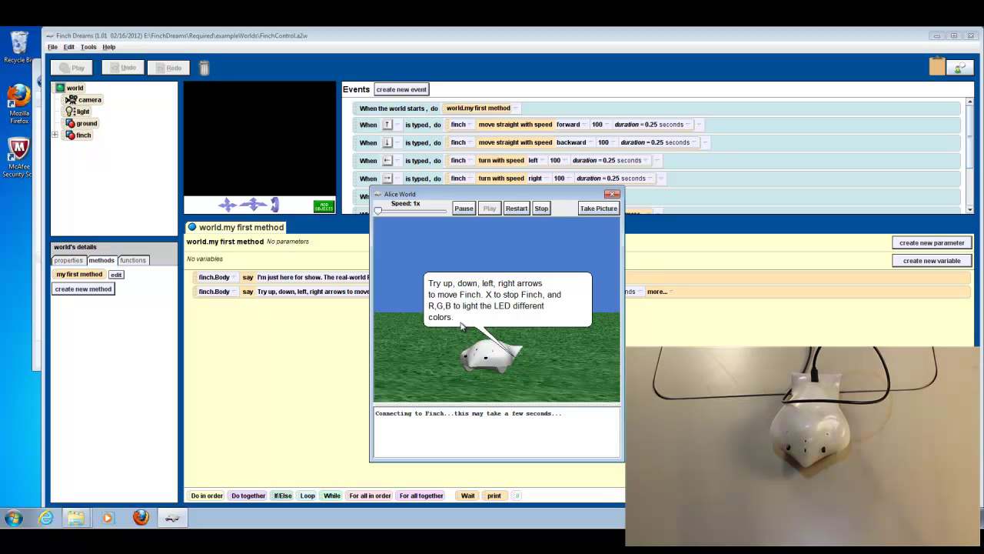
{"action": "key", "text": "r"}
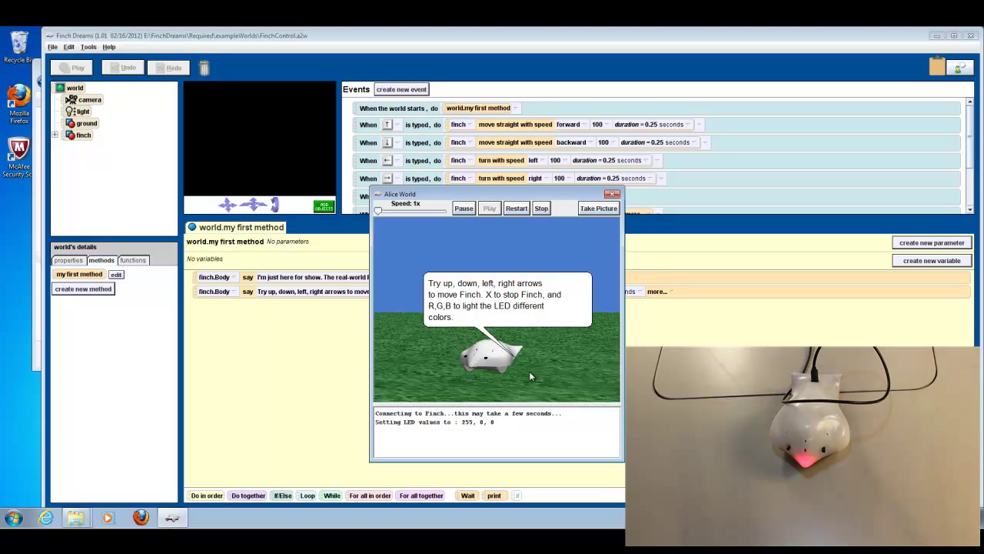
{"action": "key", "text": "g"}
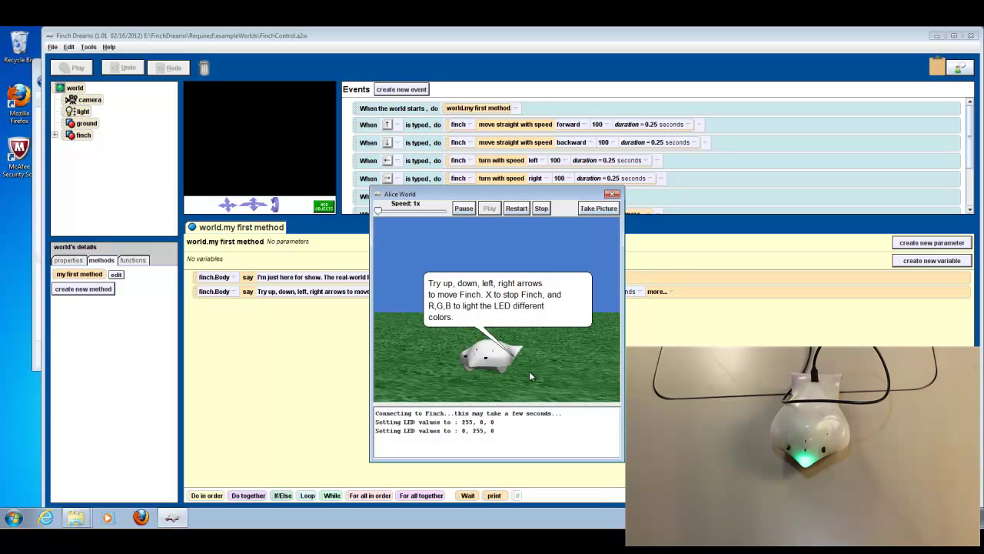
{"action": "key", "text": "b"}
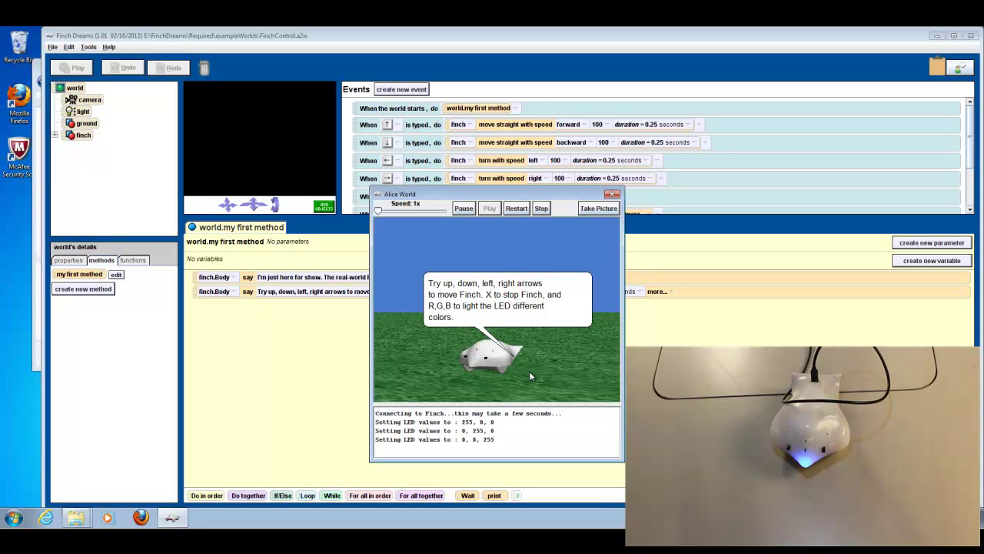
Drive the Finch forward, backward, left, right and forward again, and close the running world.
{"action": "key", "text": "Up"}
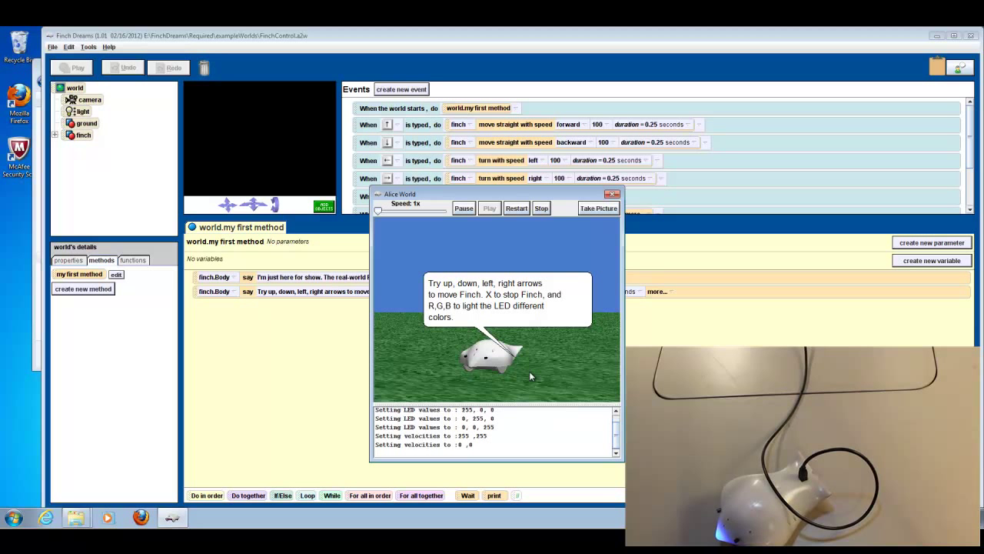
{"action": "key", "text": "Down"}
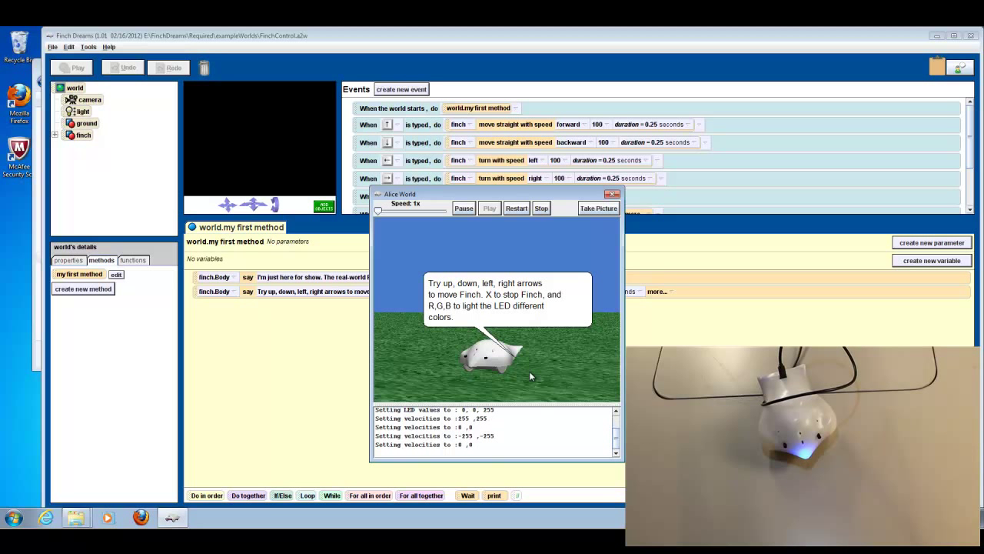
{"action": "key", "text": "Left"}
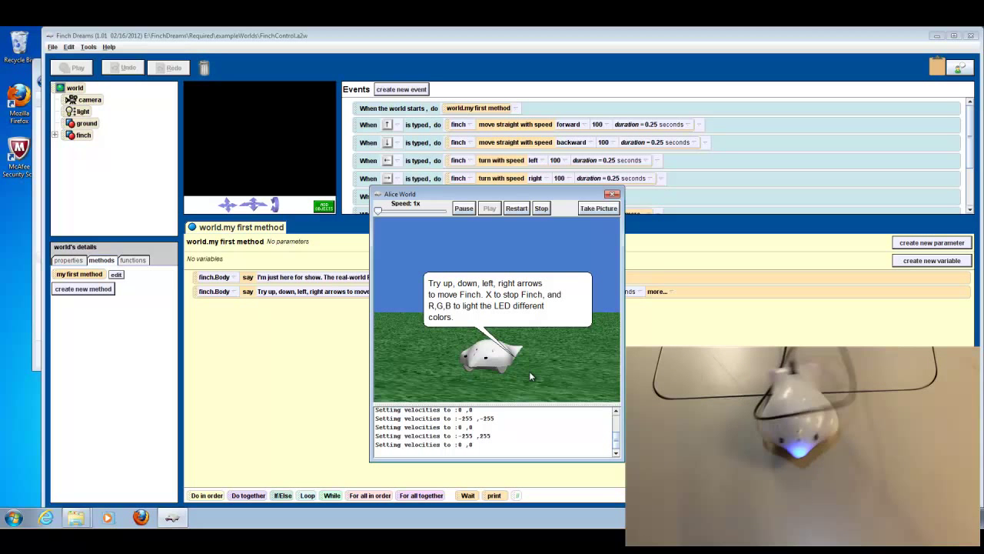
{"action": "key", "text": "Right"}
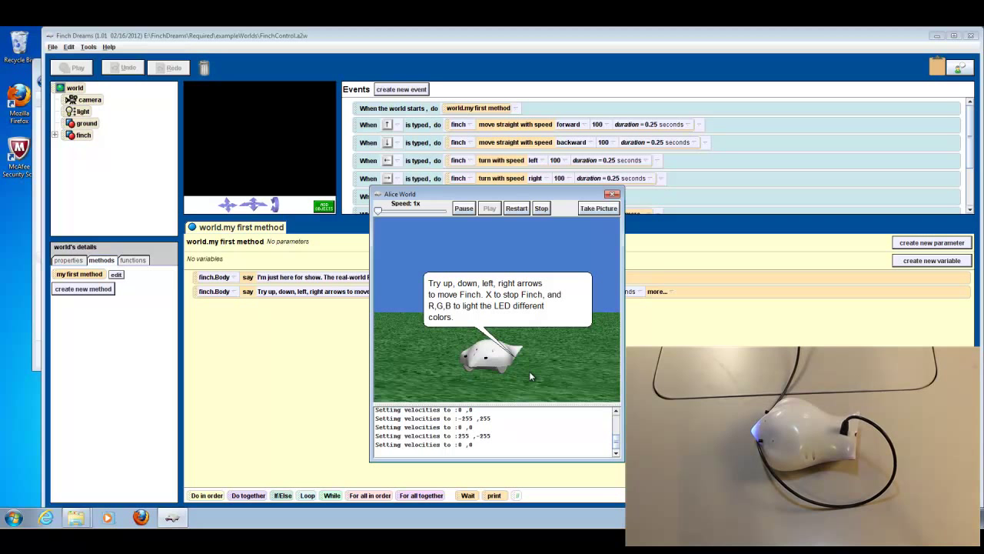
{"action": "key", "text": "Up"}
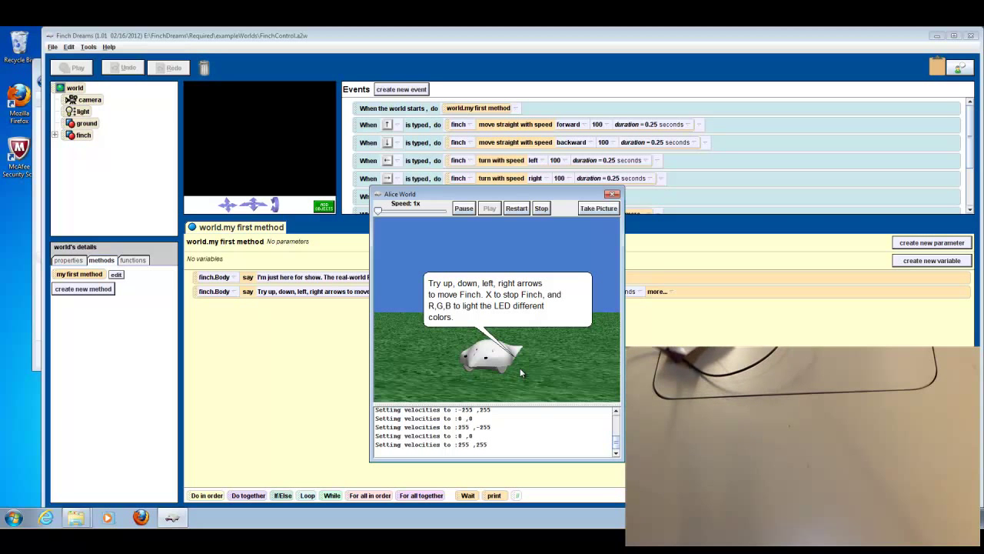
{"action": "left_click", "coordinate": [612, 194]}
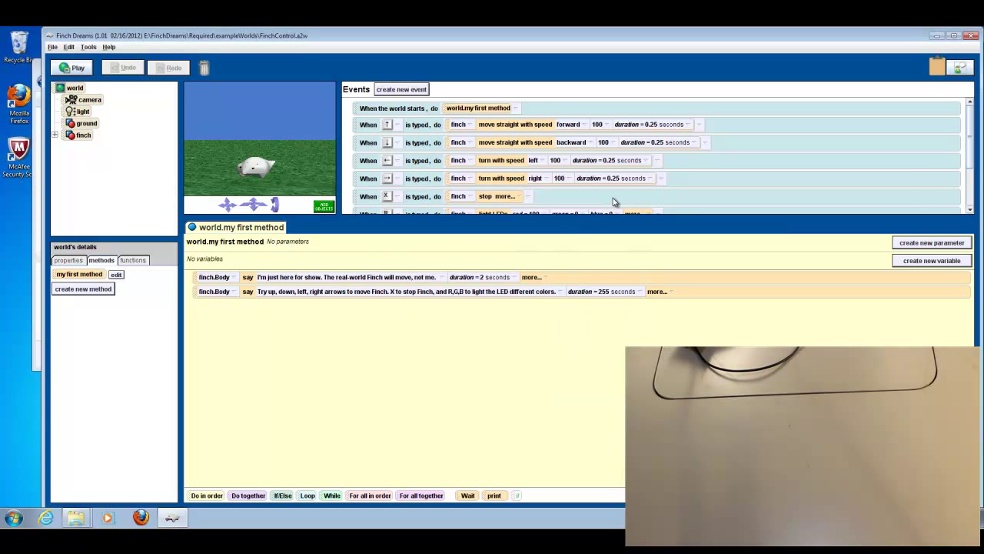